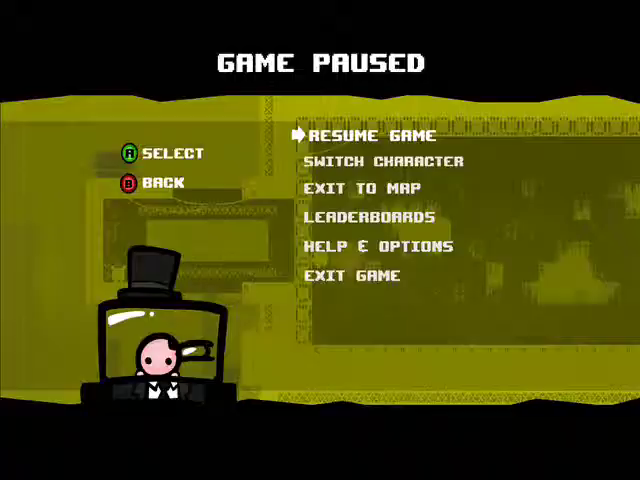
key(Return)
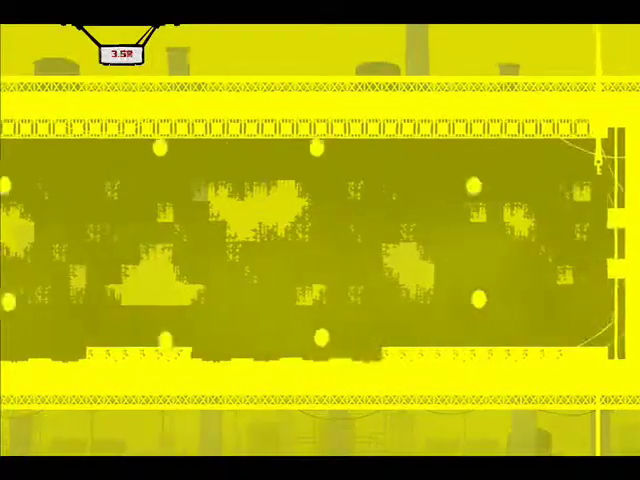
key(Escape)
key(Down)
key(Return)
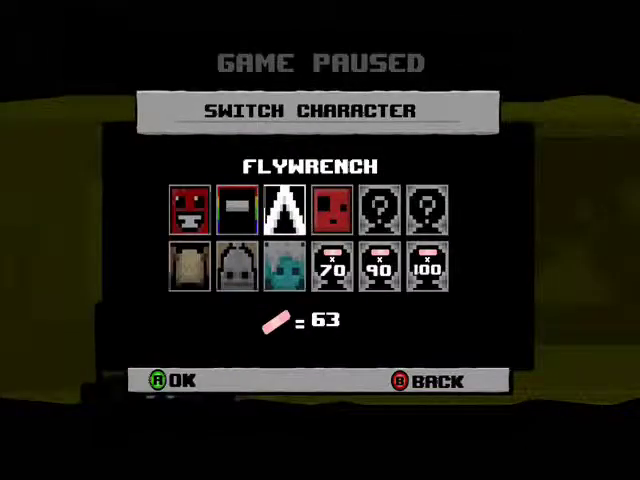